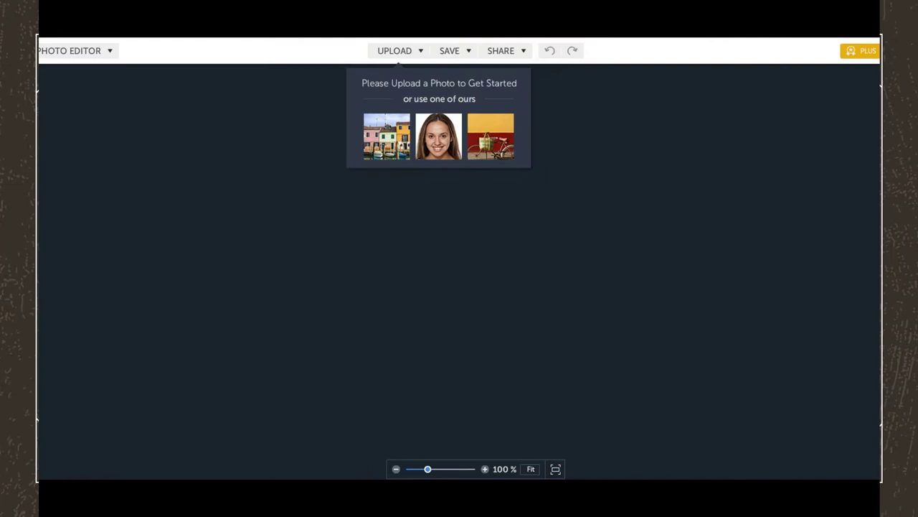
Switch BeFunky from the Photo Editor to the Collage Maker
drag(78, 494, 405, 336)
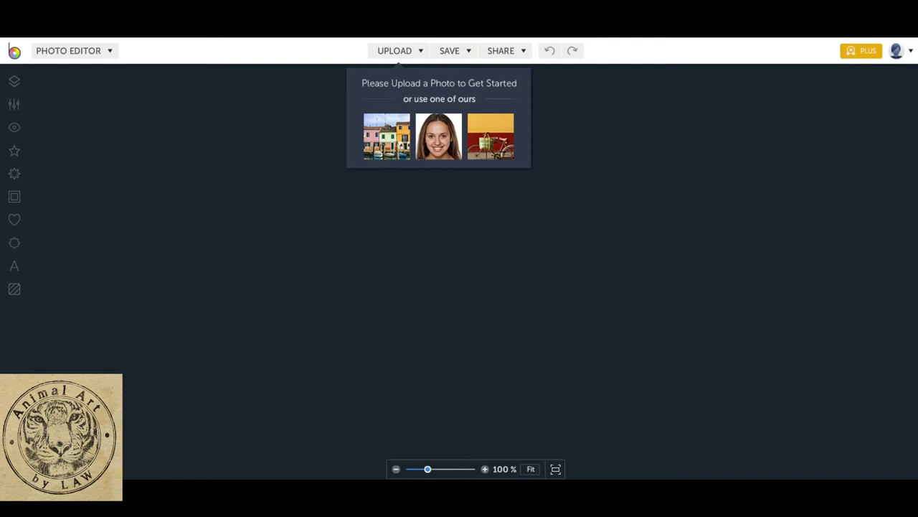
click(69, 50)
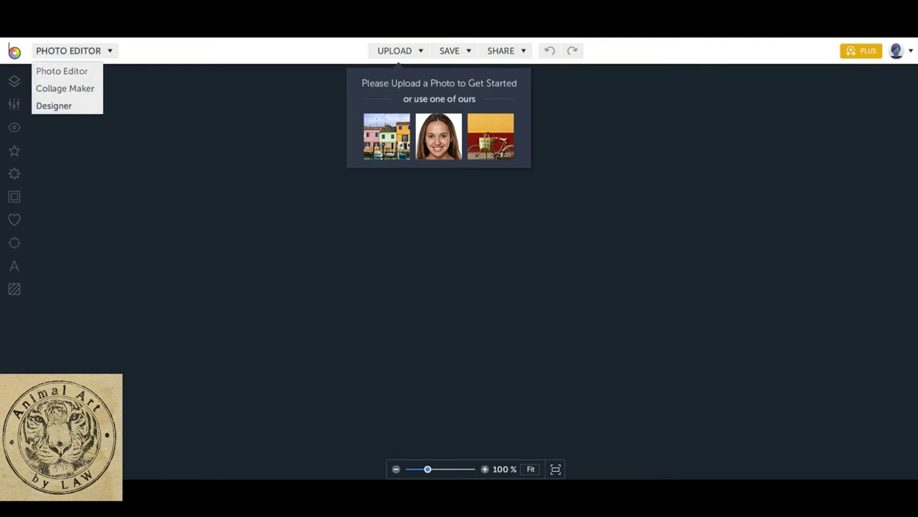
click(65, 88)
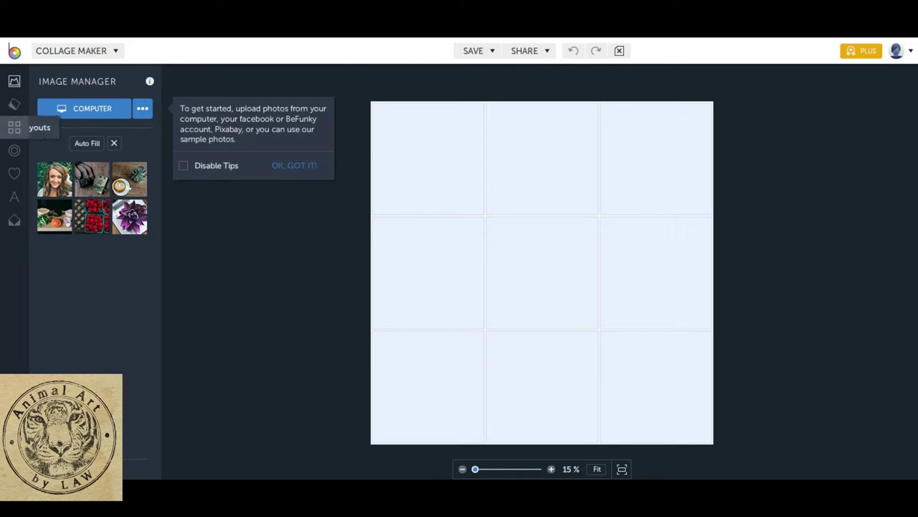
Apply the four-cell Facebook Cover layout and bring up the photo library to add images
click(14, 127)
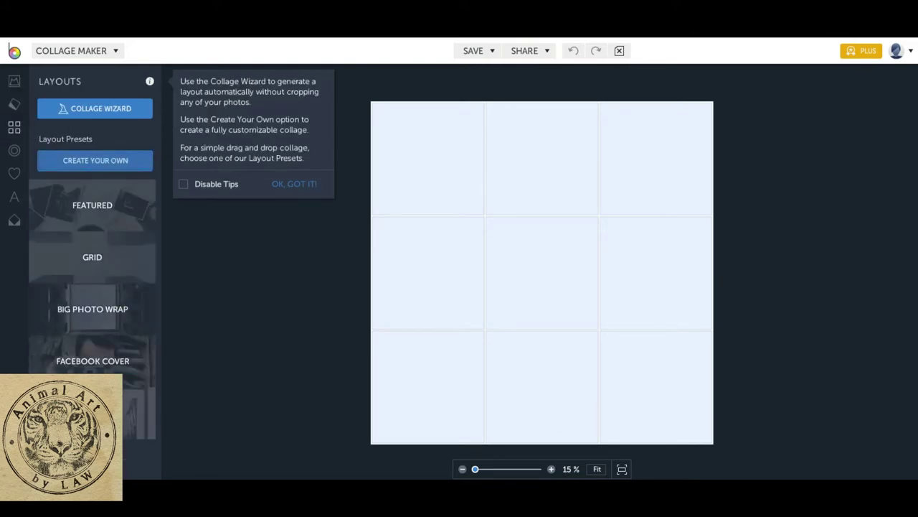
click(92, 257)
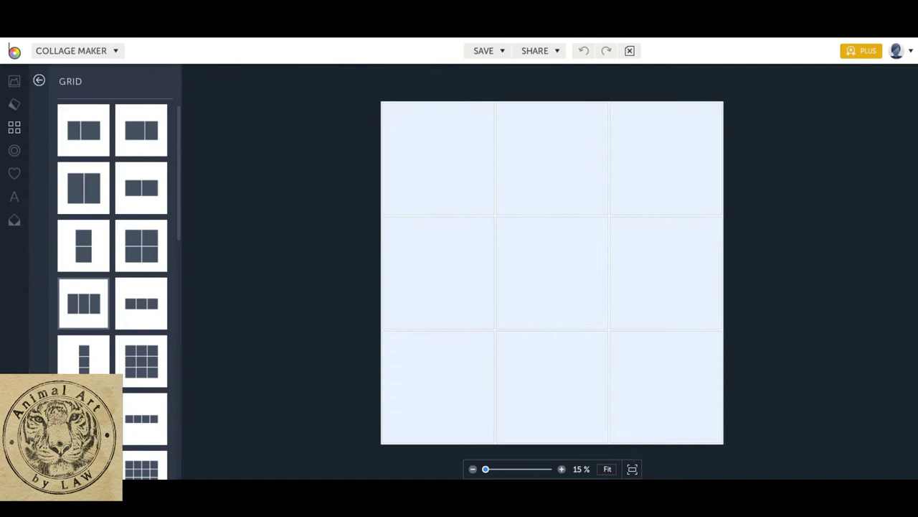
click(35, 81)
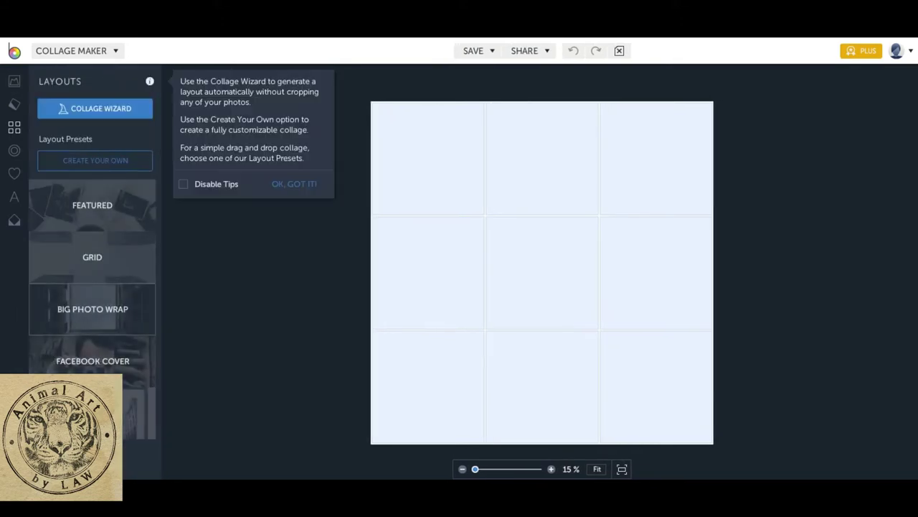
click(92, 360)
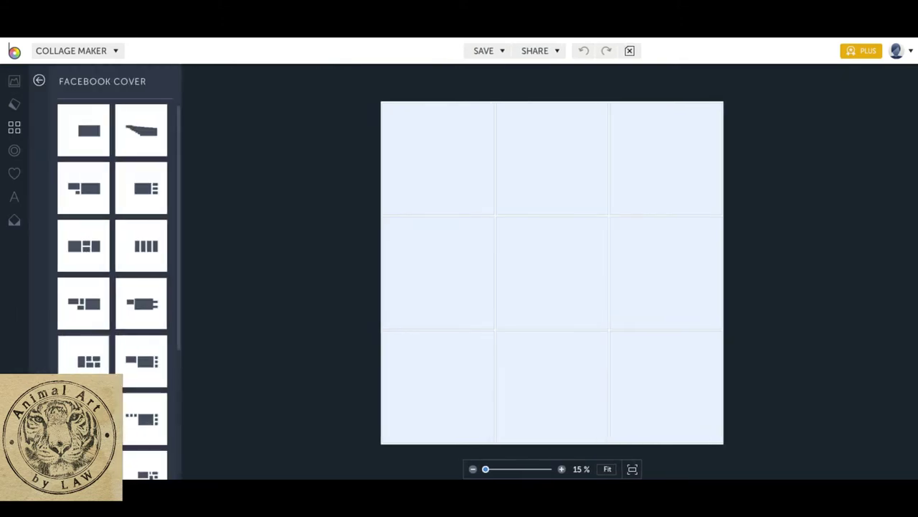
click(83, 302)
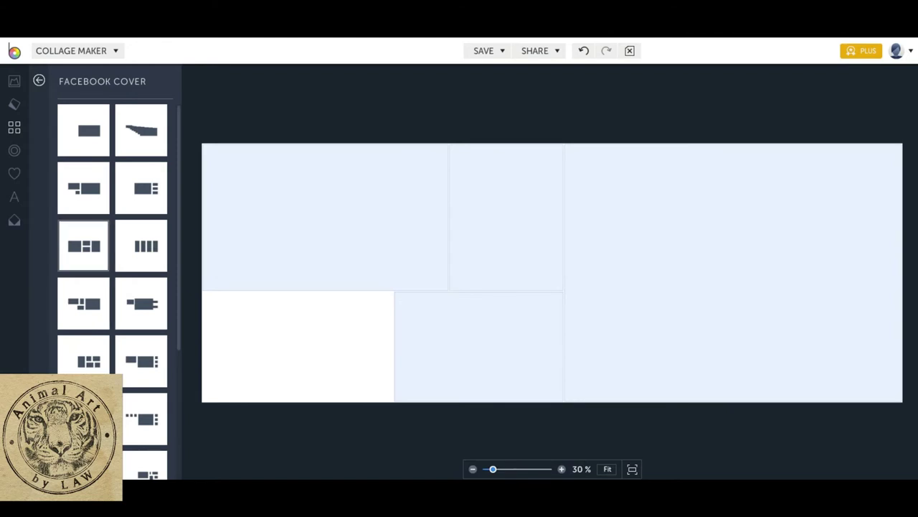
click(83, 245)
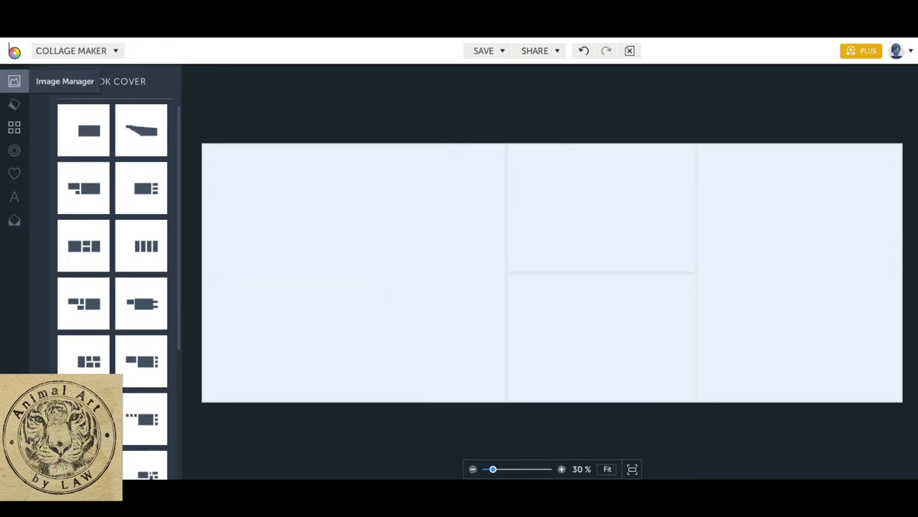
click(14, 81)
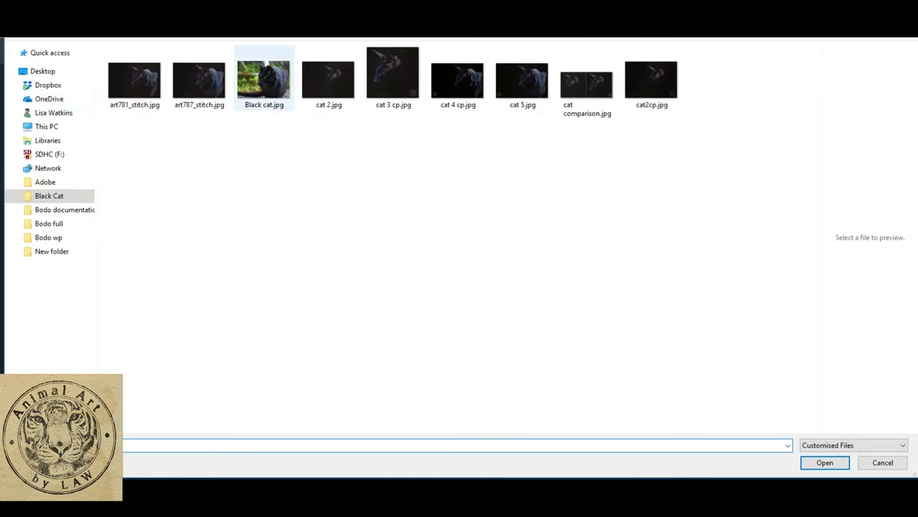
Upload Black cat.jpg and cat 5.jpg from the Black Cat folder
click(264, 79)
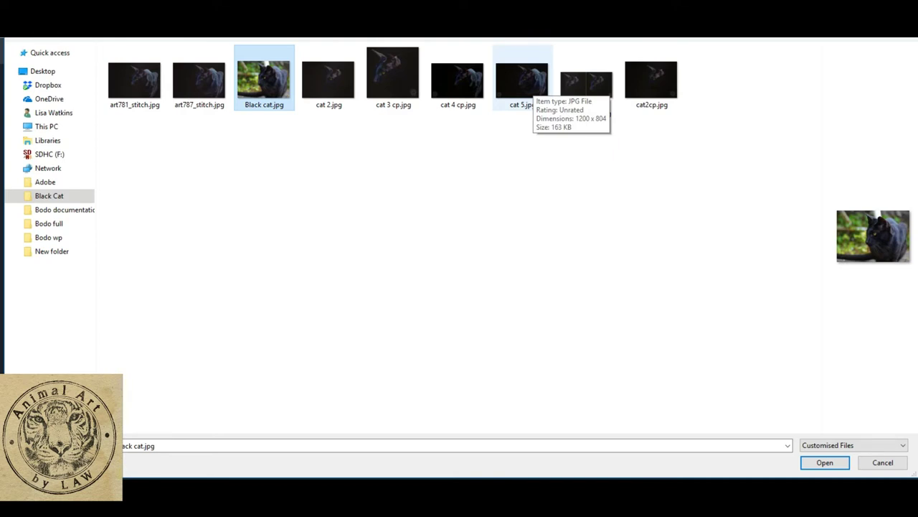
ctrl+click(522, 80)
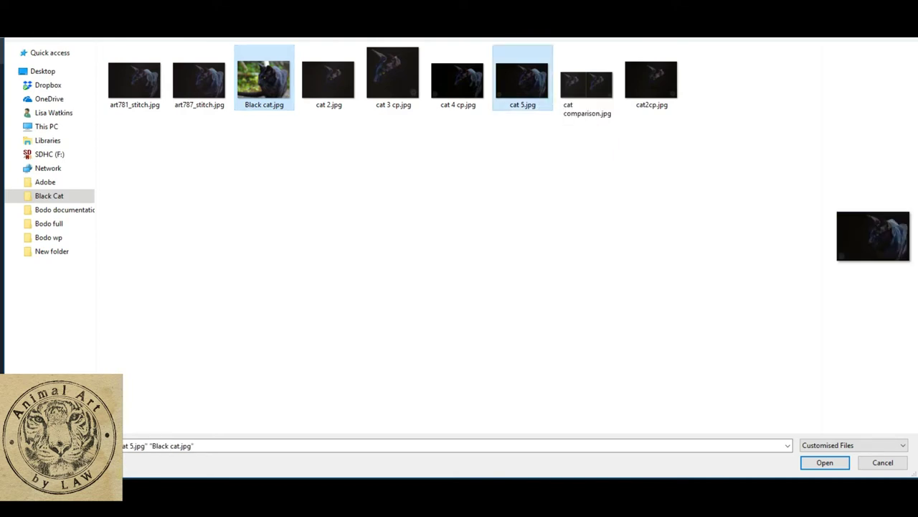
key(Return)
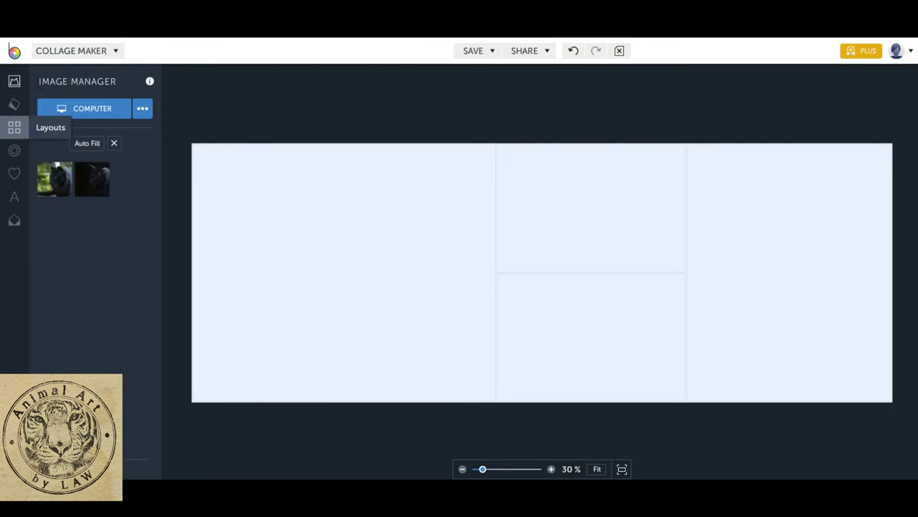
Switch to the two-equal-column Grid layout and drag the bottom edge up for a shorter canvas
click(14, 127)
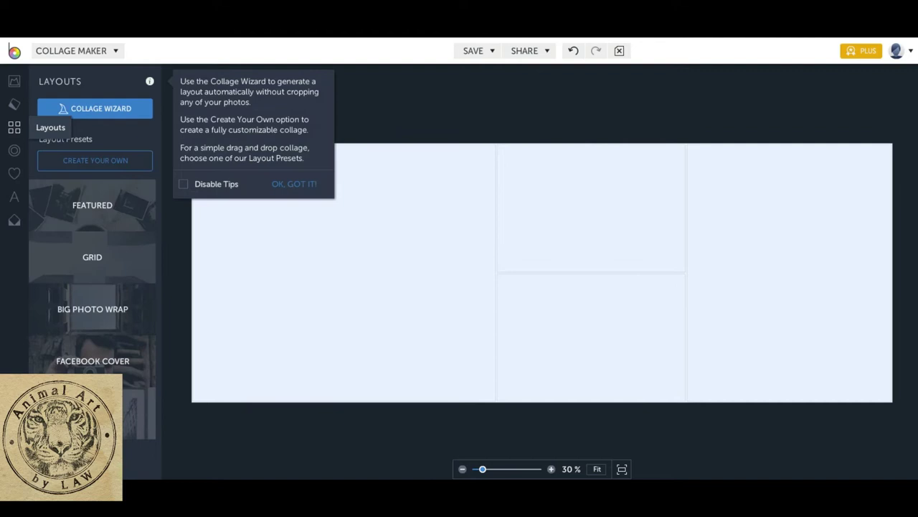
click(92, 257)
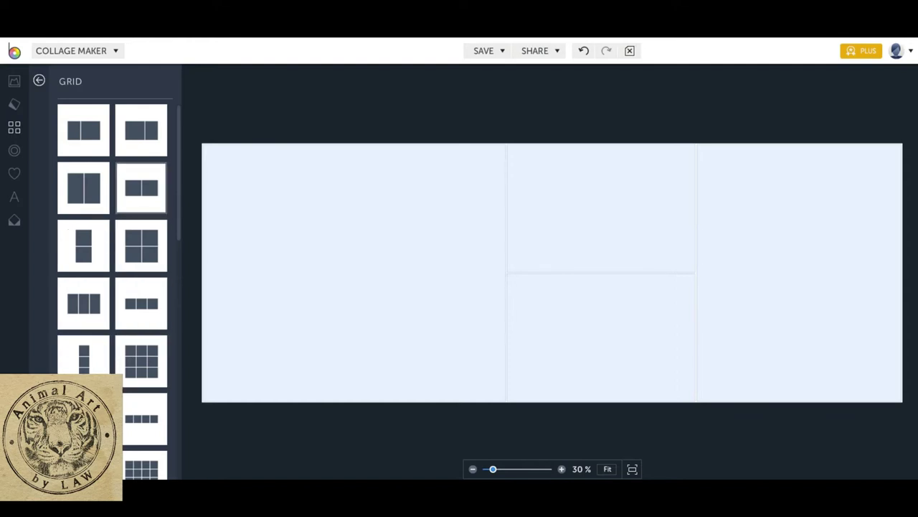
click(141, 188)
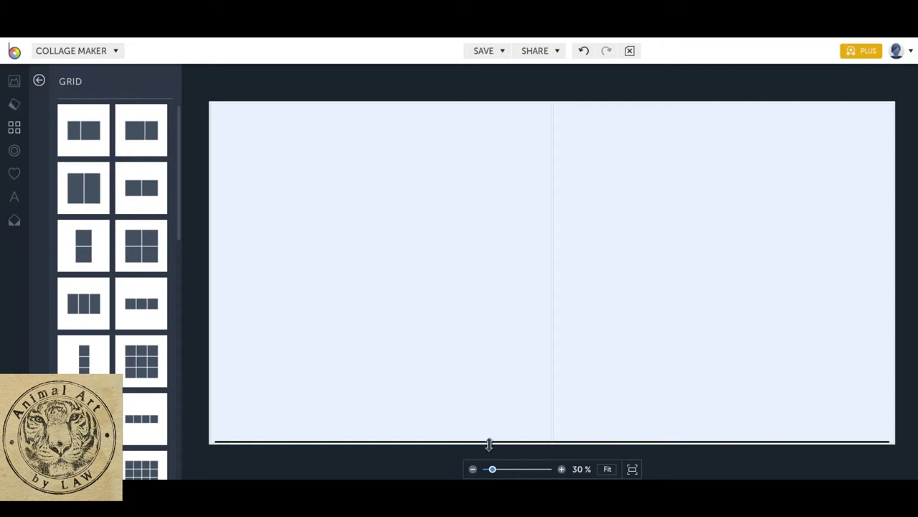
drag(488, 443, 488, 424)
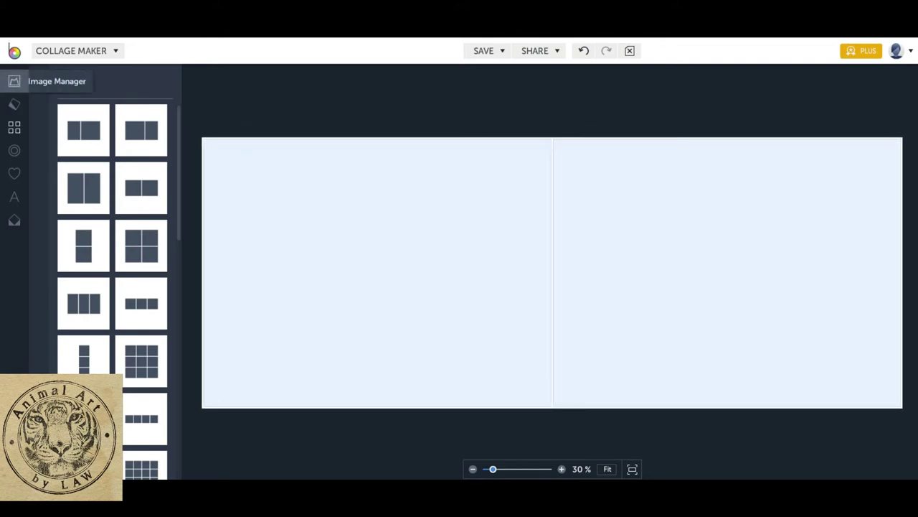
click(15, 81)
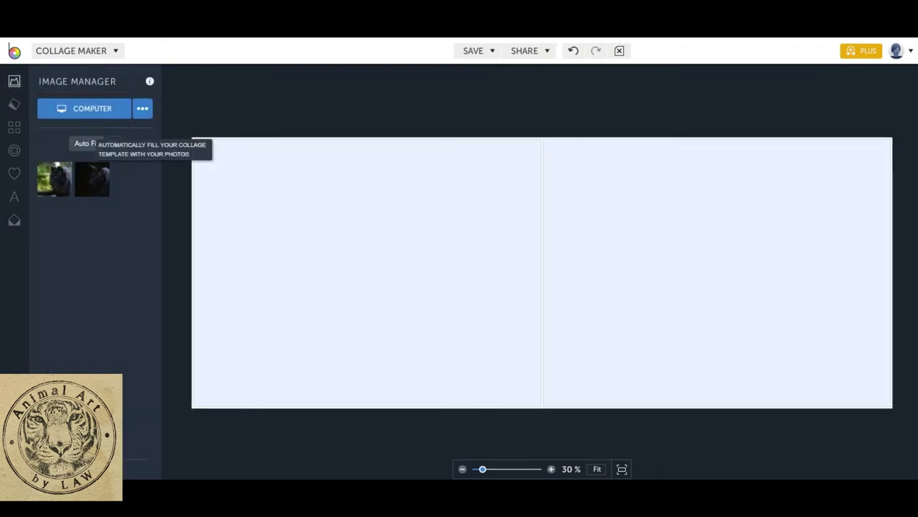
Auto-fill both cells, swap so the reference photo is left, shorten the collage, and nudge the drawing left
click(87, 144)
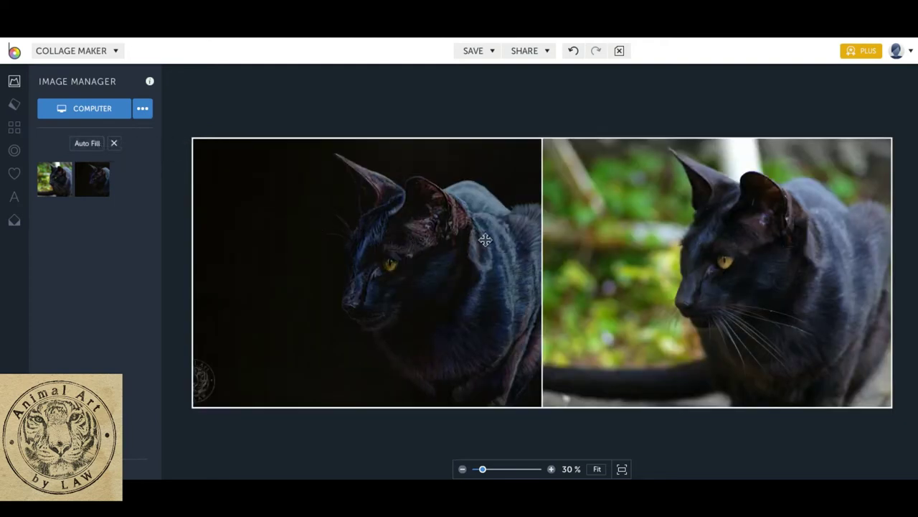
drag(485, 240, 744, 269)
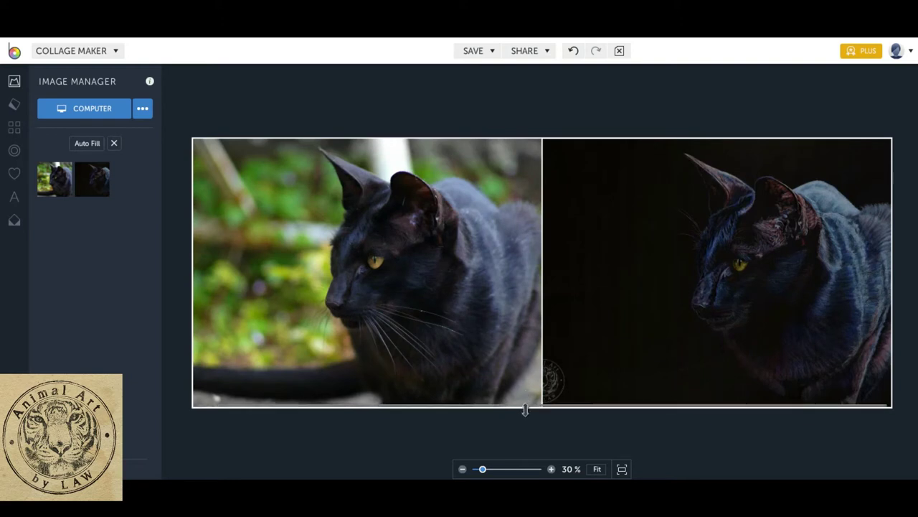
drag(526, 409, 526, 389)
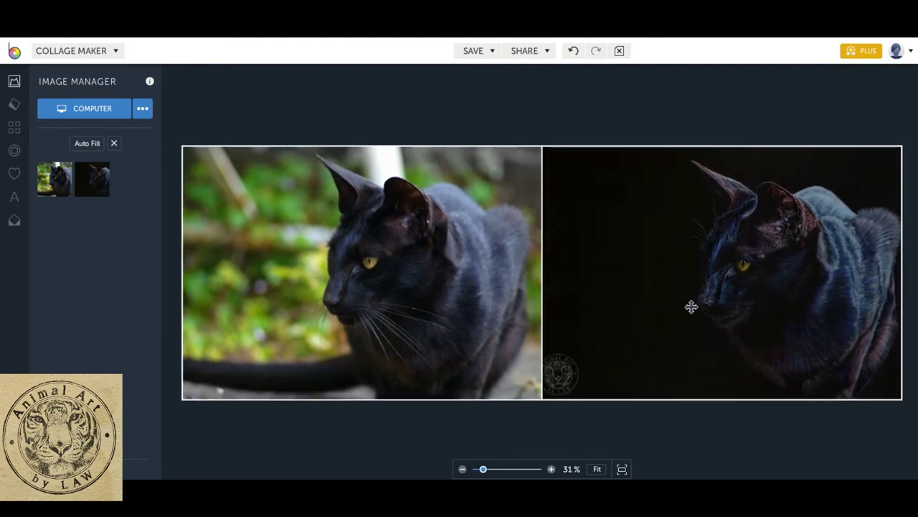
drag(691, 306, 677, 301)
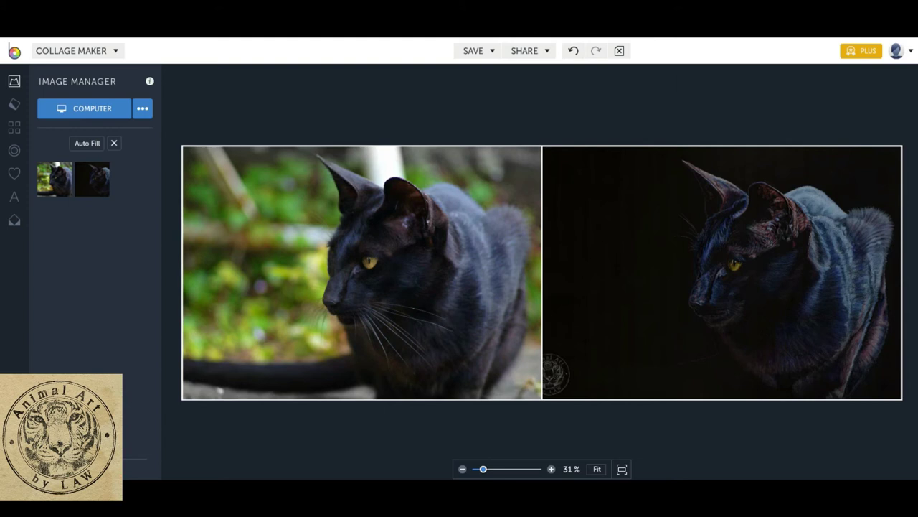
Show the save destinations: Computer, BeFunky, Facebook, Google Drive and Dropbox
click(474, 50)
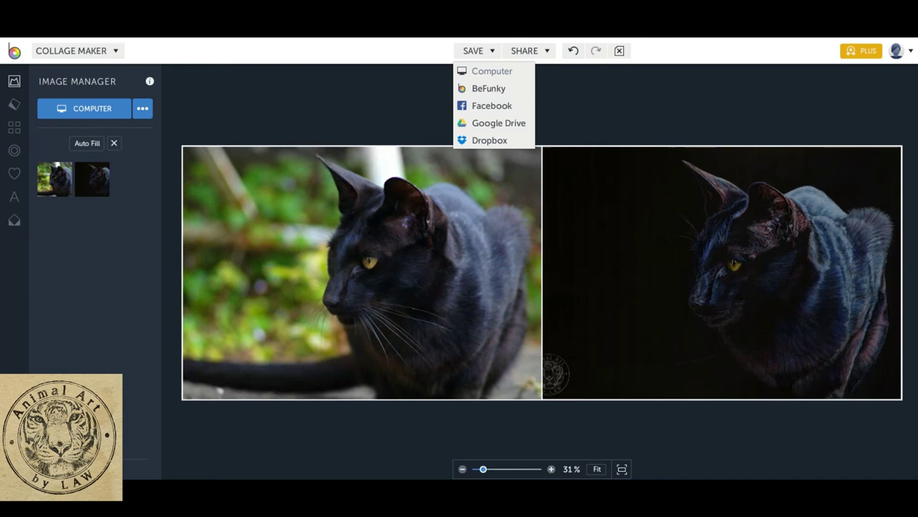
Save the collage to the computer as JPG 'Cat collage 1' at quality 83
click(492, 71)
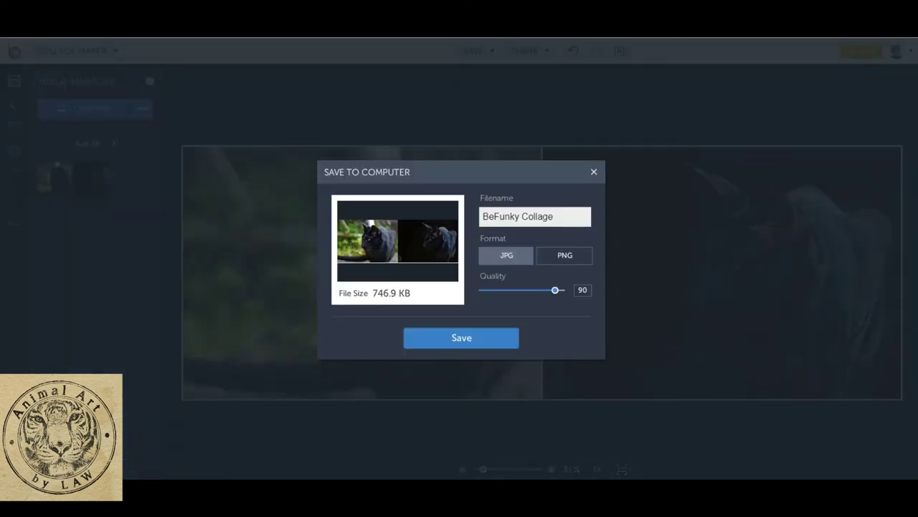
triple_click(517, 216)
text(Cat collage 1)
drag(556, 290, 549, 290)
click(461, 337)
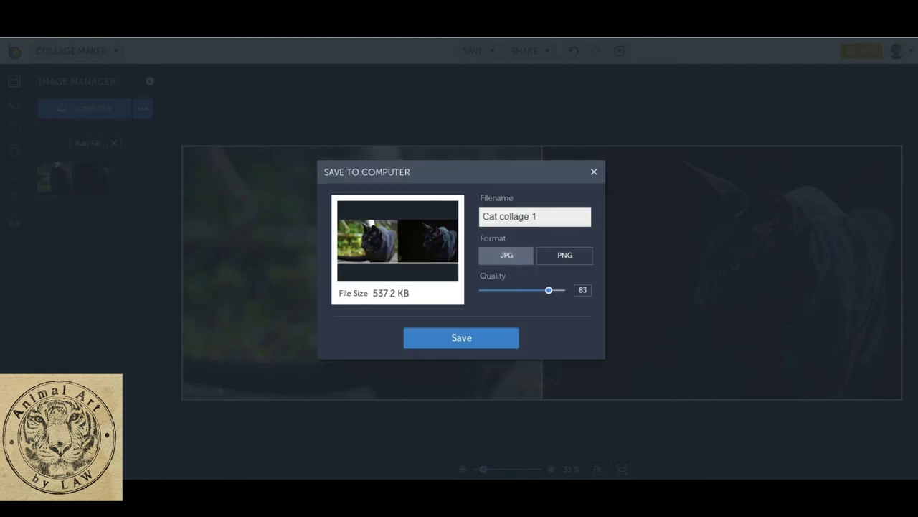
click(564, 255)
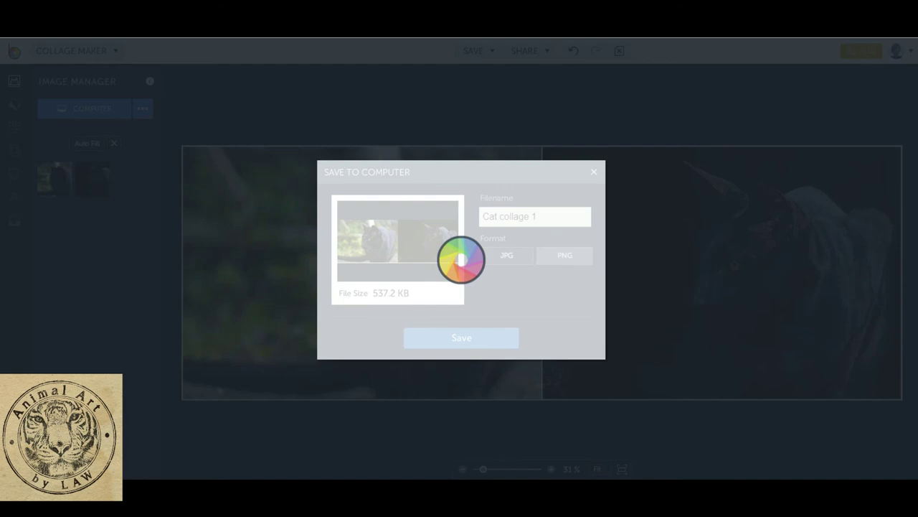
click(507, 254)
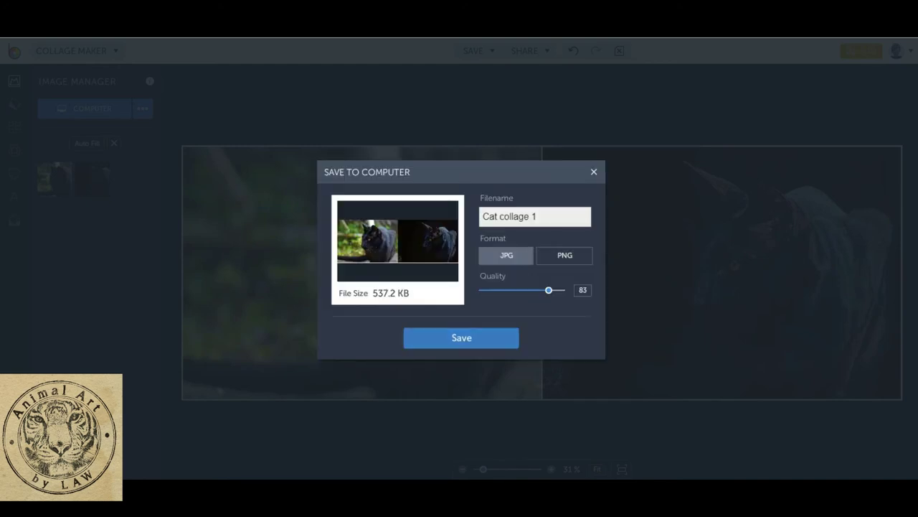
click(461, 338)
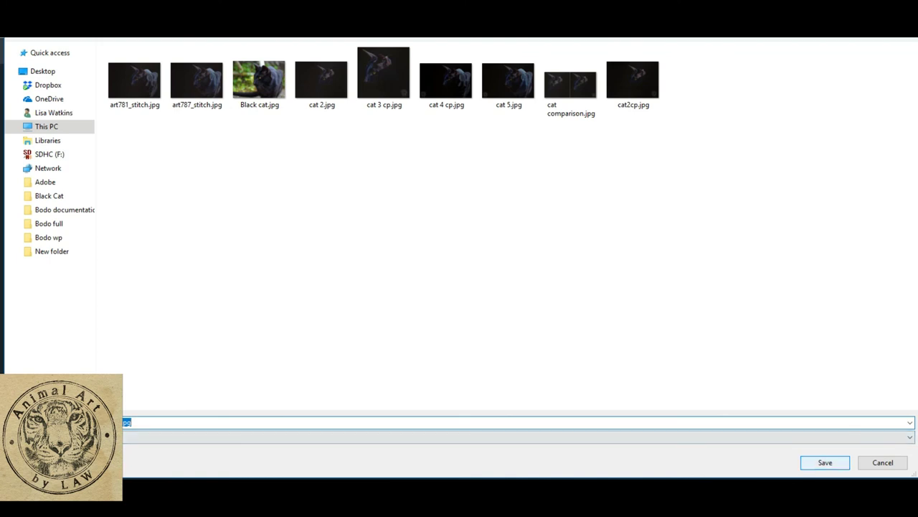
click(825, 462)
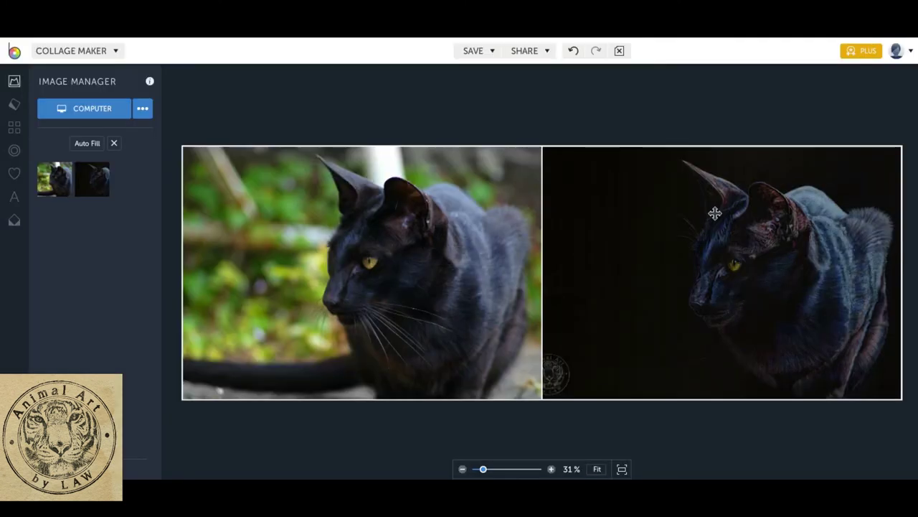